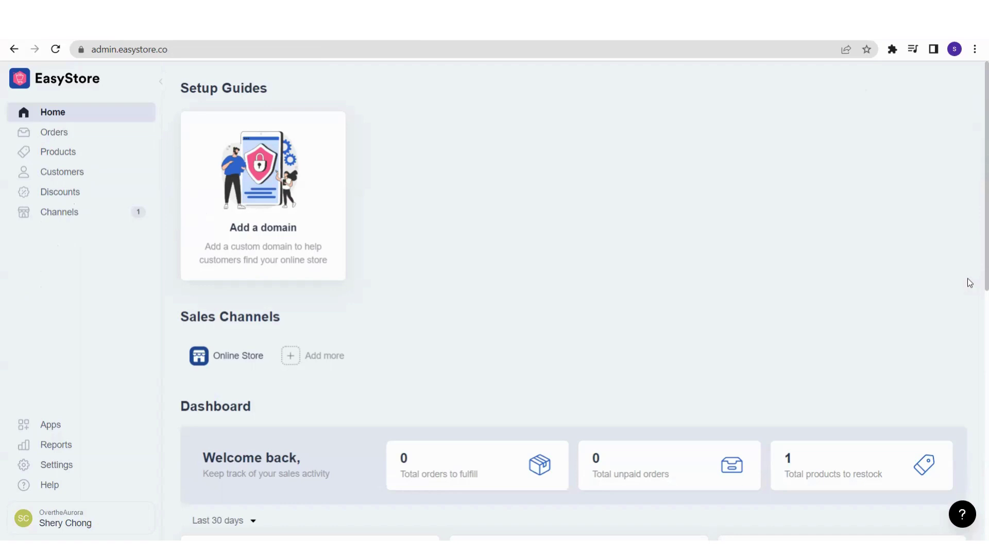
Open the product inventory list and look through the listed products and variants.
left_click(58, 159)
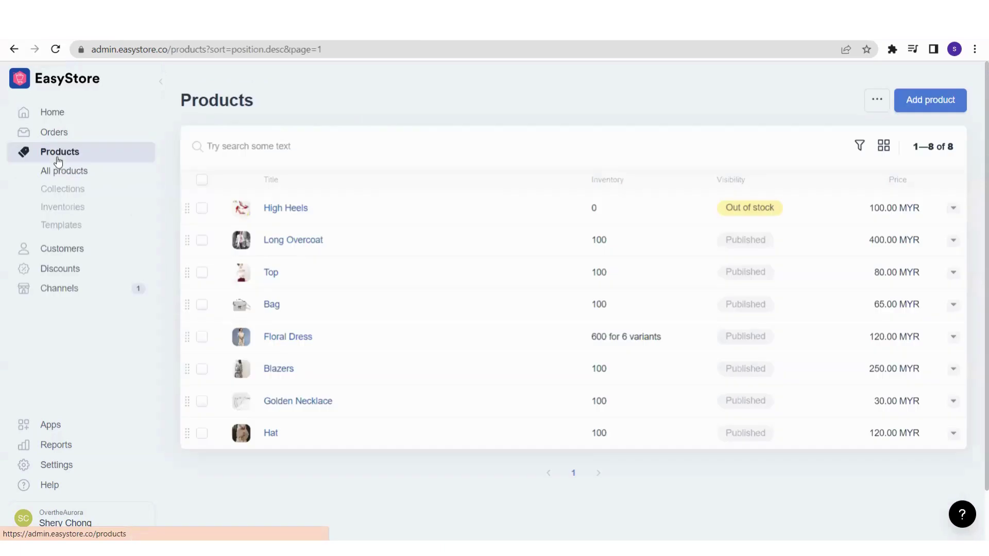
left_click(58, 211)
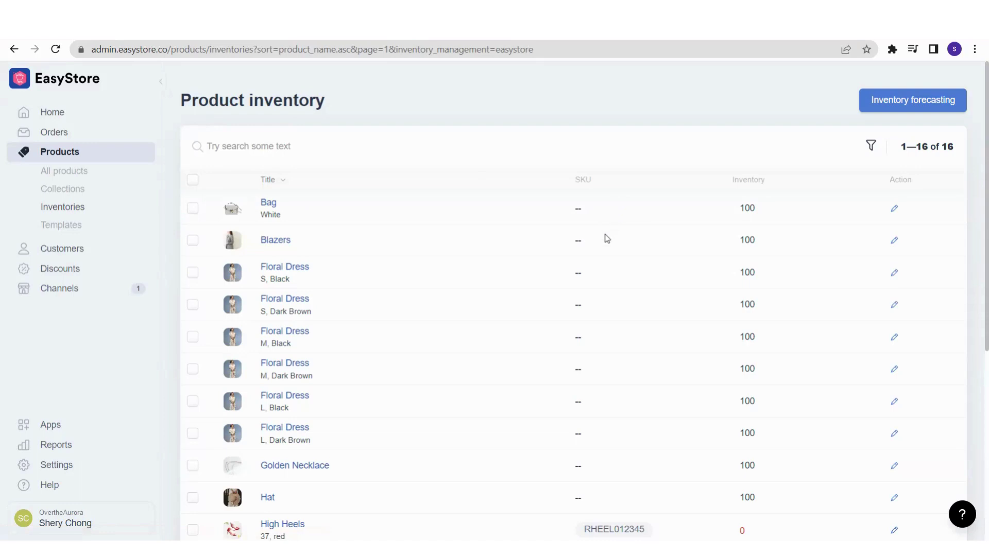
scroll(596, 280, "down", 1)
scroll(590, 332, "down", 3)
scroll(594, 342, "up", 5)
Review the available inventory filters and filter the list to out-of-stock products.
left_click(870, 148)
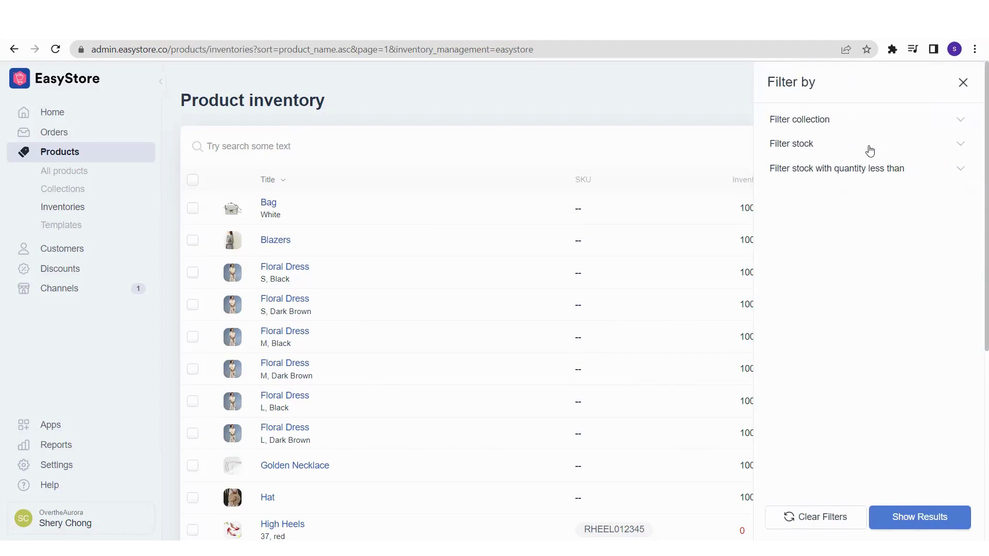
left_click(832, 127)
left_click(830, 126)
left_click(816, 149)
left_click(815, 150)
left_click(818, 174)
left_click(818, 174)
left_click(814, 150)
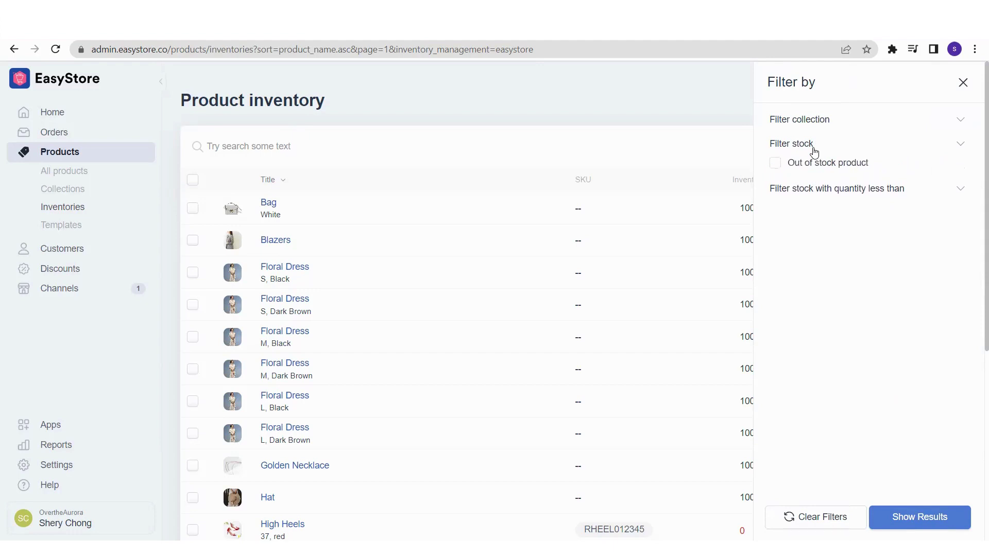
left_click(776, 170)
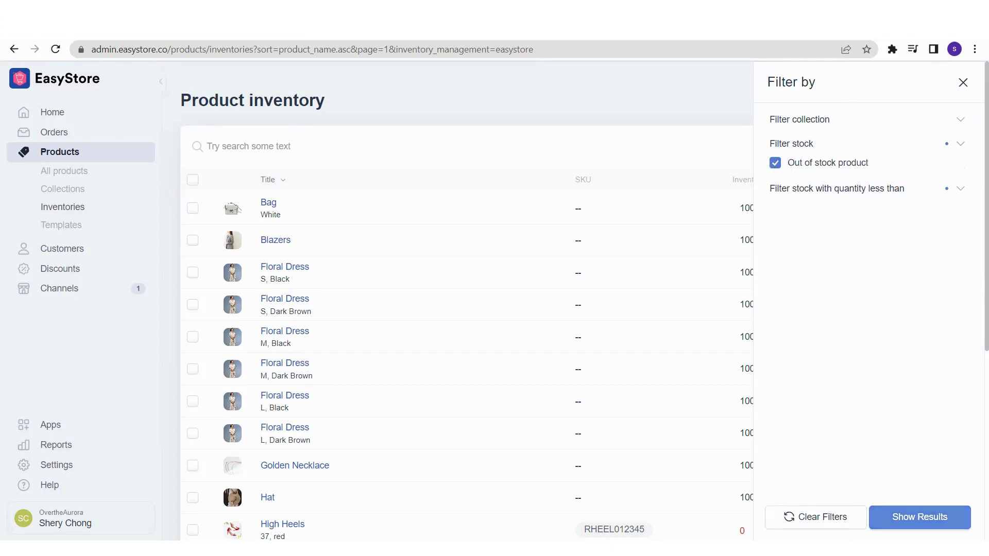
left_click(920, 517)
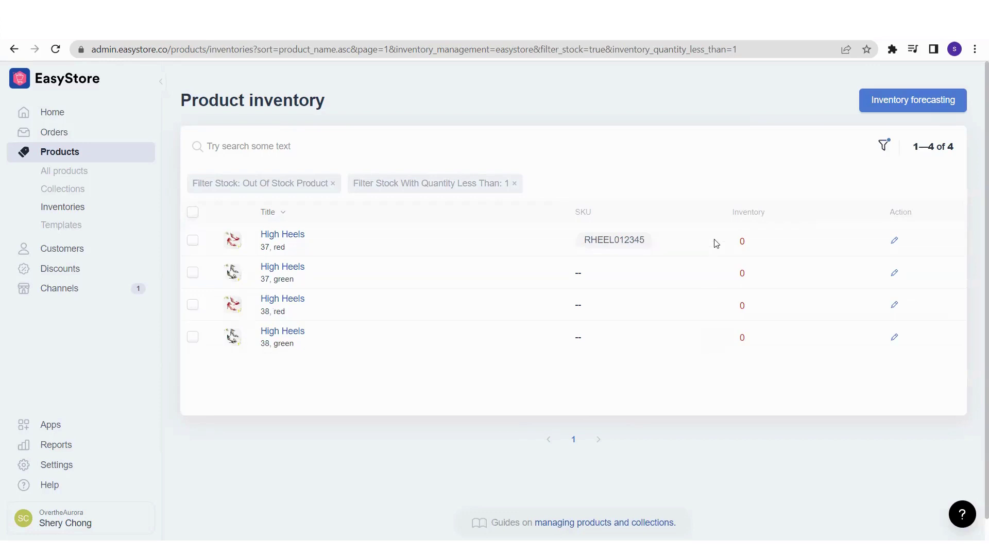
Replace the out-of-stock filter with one for stock quantities less than 200.
left_click(883, 147)
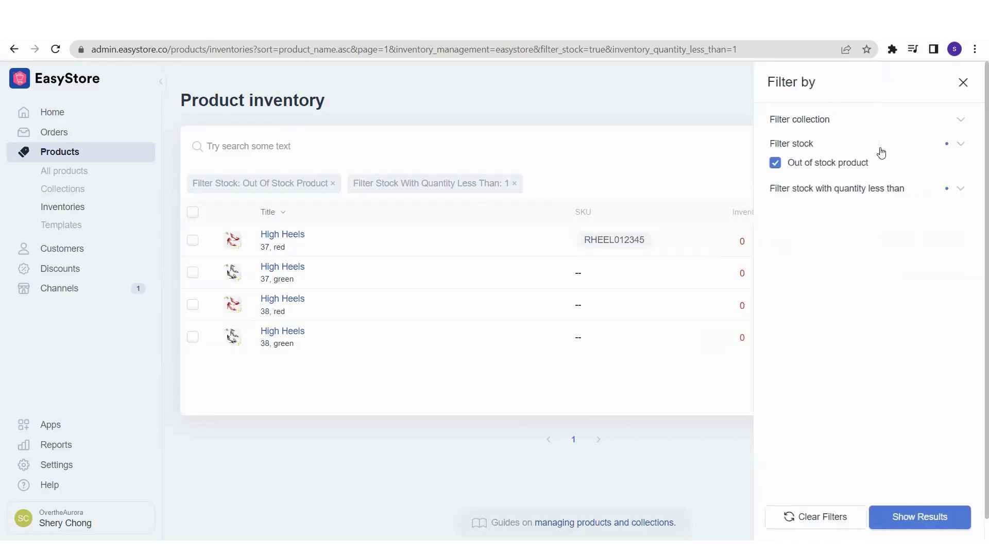
left_click(776, 163)
left_click(839, 192)
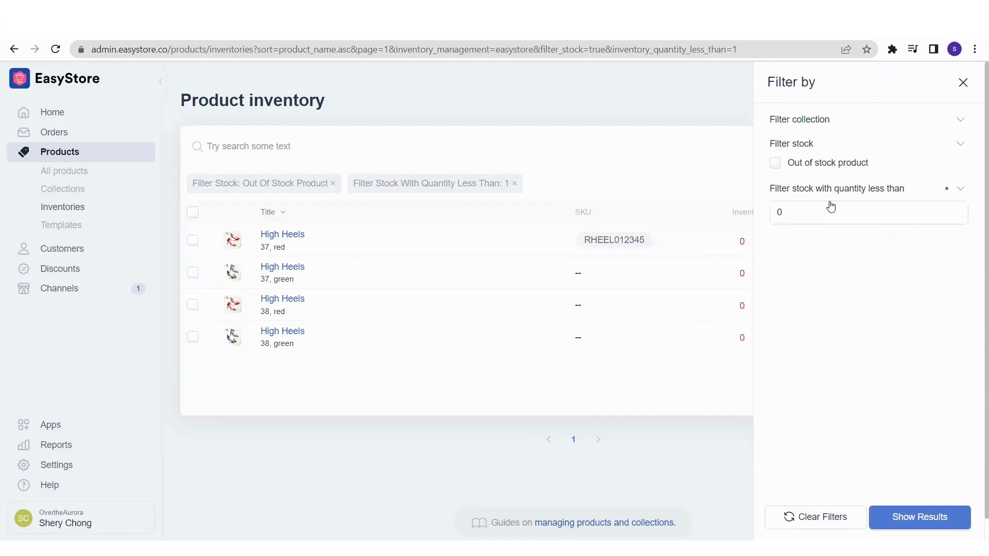
left_click(801, 214)
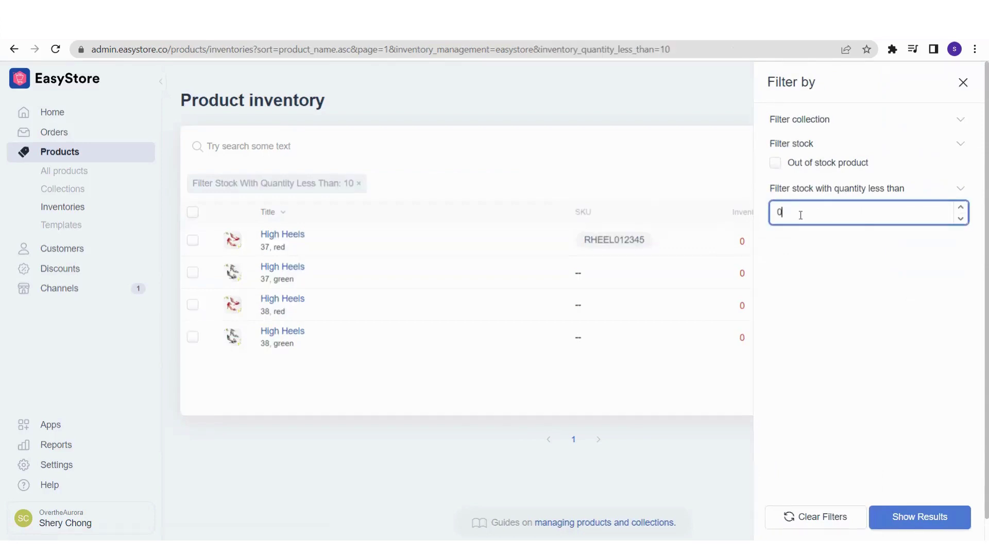
type("200")
left_click(925, 522)
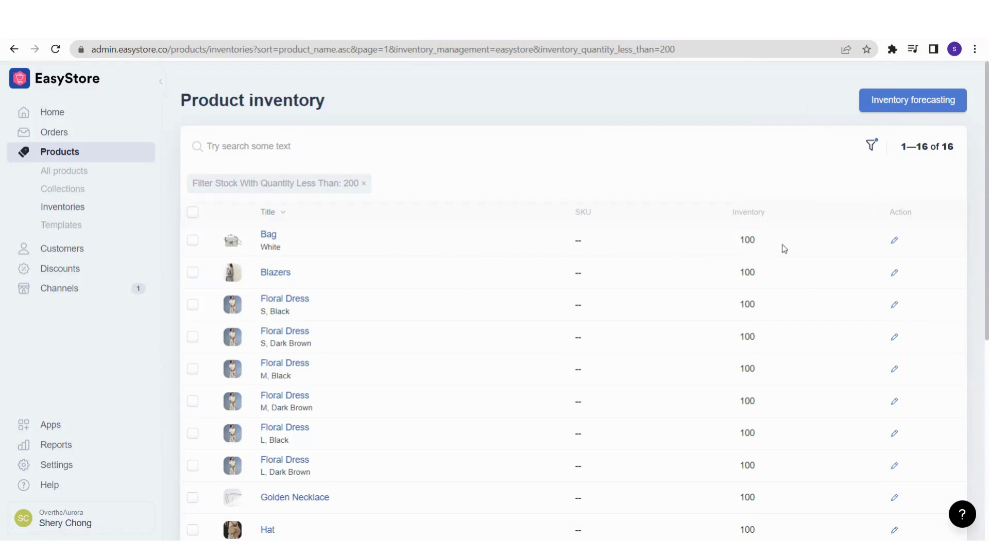
Set the inventory of the white Bag to 200 and save it.
left_click(895, 250)
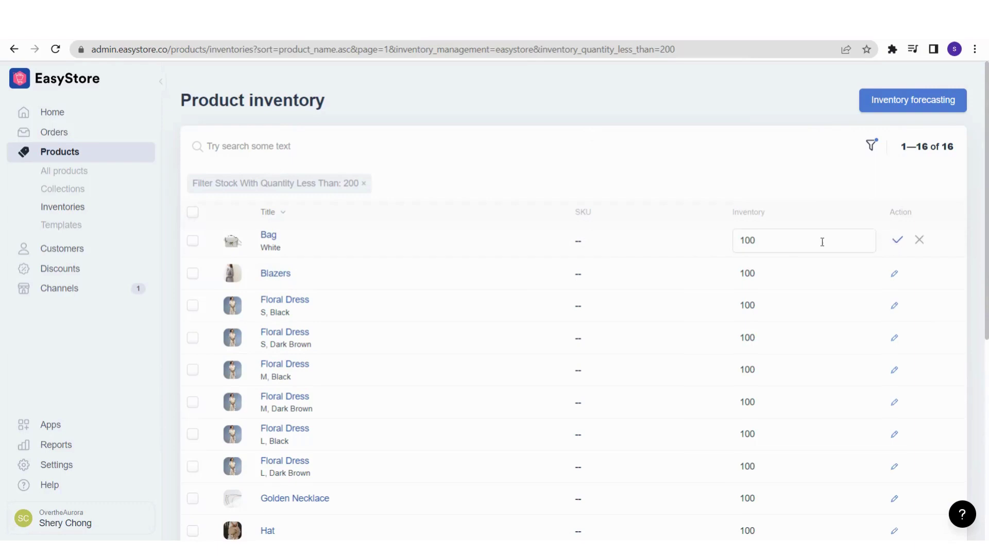
left_click(781, 243)
key("BackSpace")
key("BackSpace")
key("BackSpace")
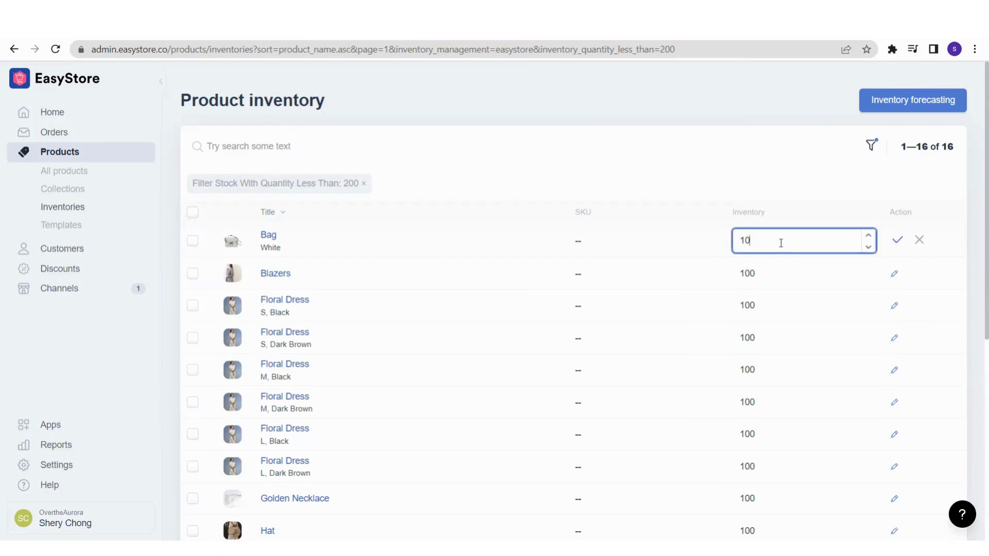
type("0")
type("200")
left_click(898, 243)
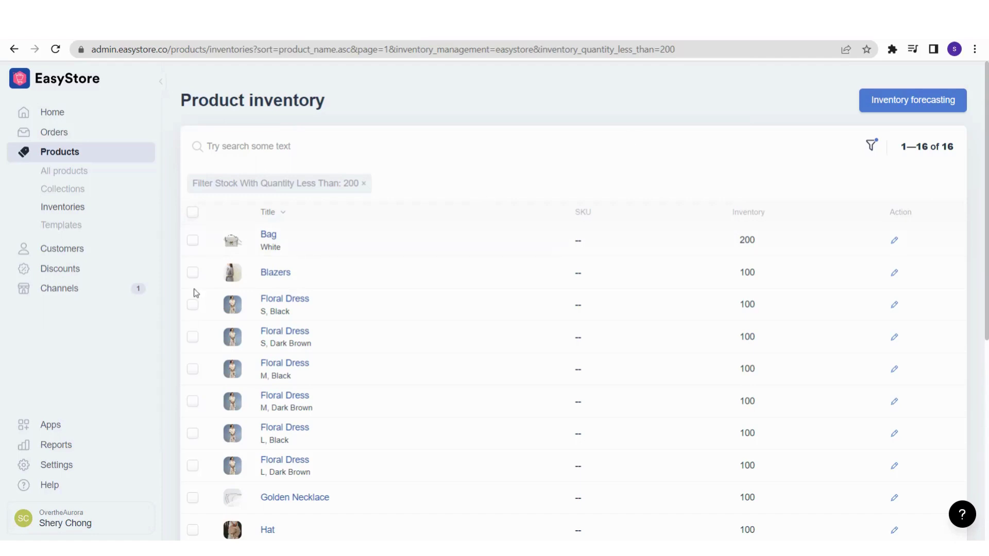
left_click(193, 305)
left_click(193, 337)
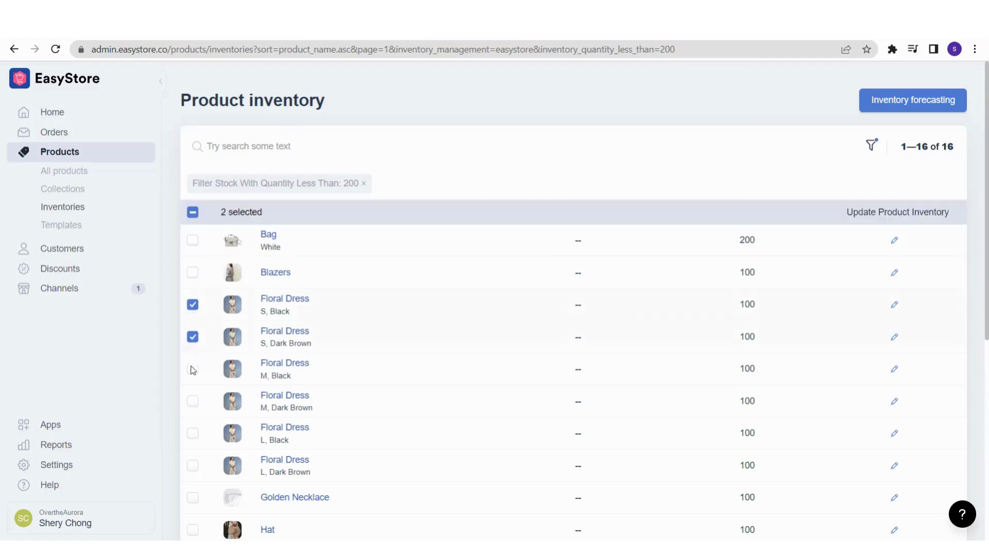
left_click(192, 368)
left_click(193, 404)
left_click(192, 434)
left_click(193, 465)
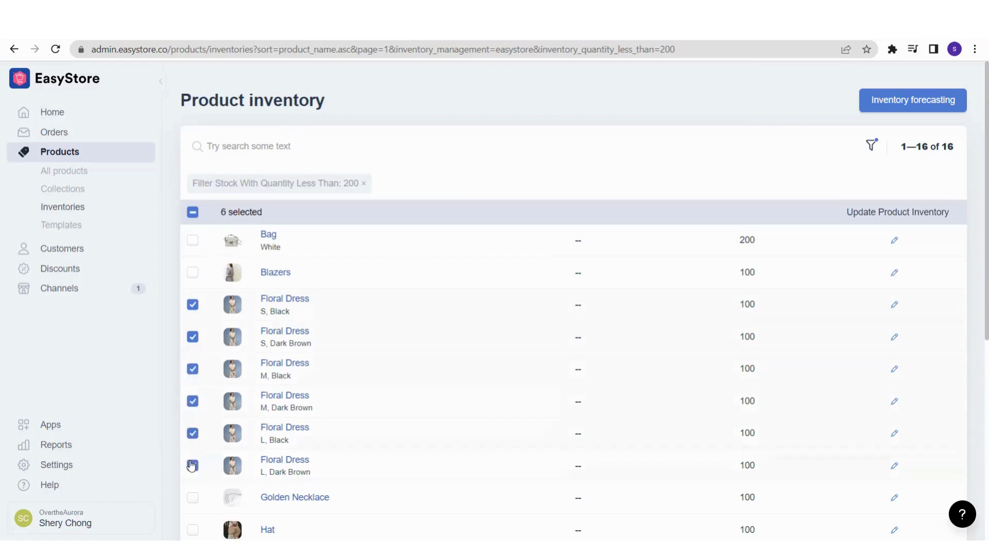
left_click(193, 215)
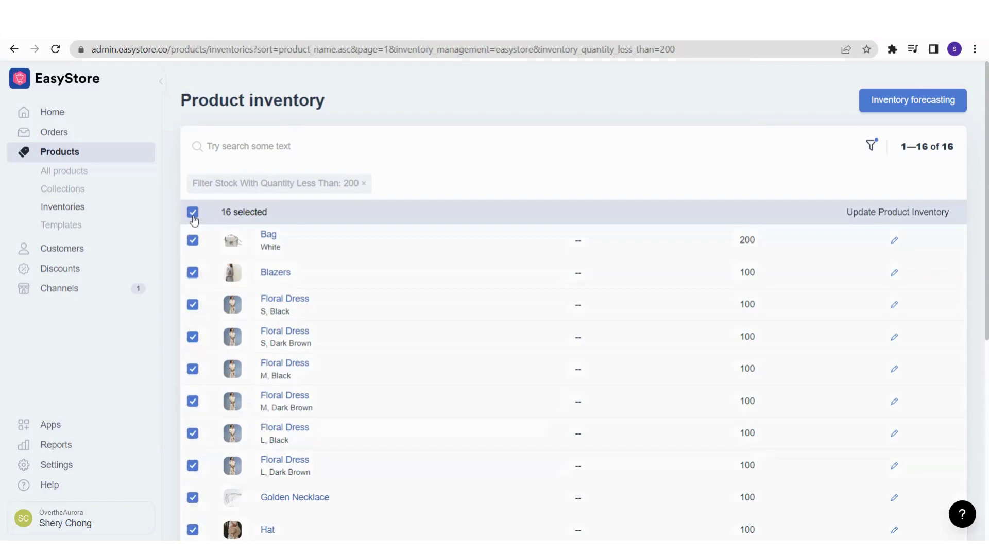
left_click(193, 213)
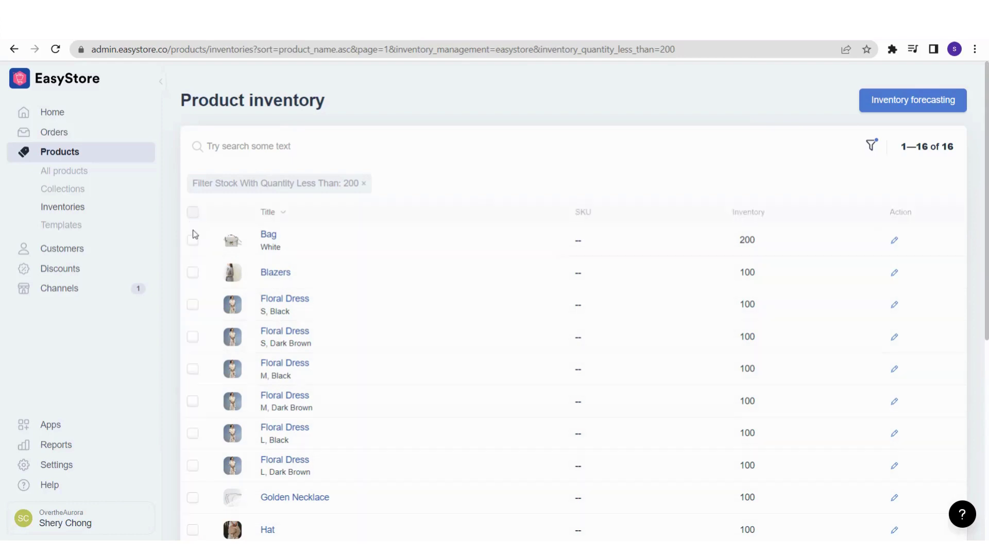
Add 10 to the inventory of all six Floral Dress variants in one bulk update.
left_click(193, 305)
left_click(192, 338)
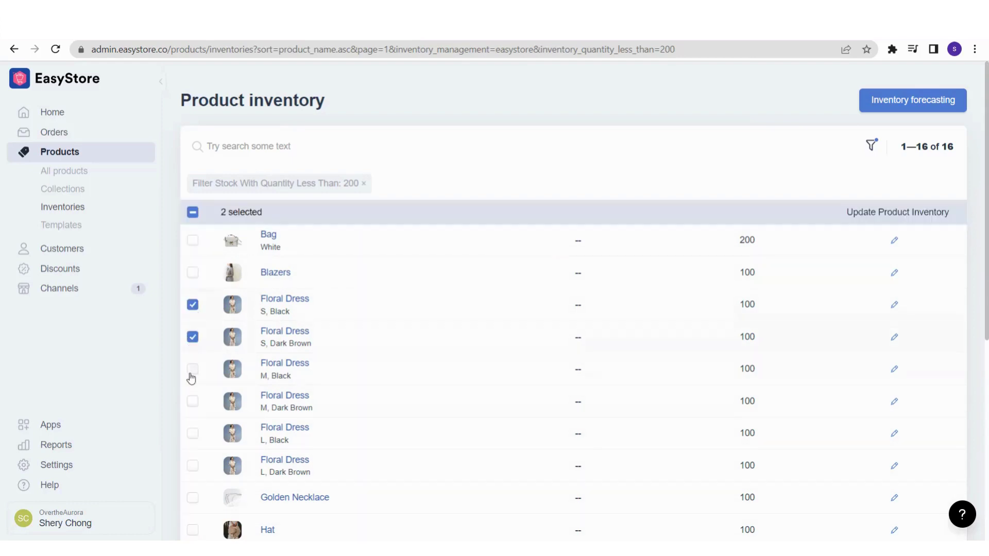
left_click(192, 370)
left_click(192, 402)
left_click(193, 436)
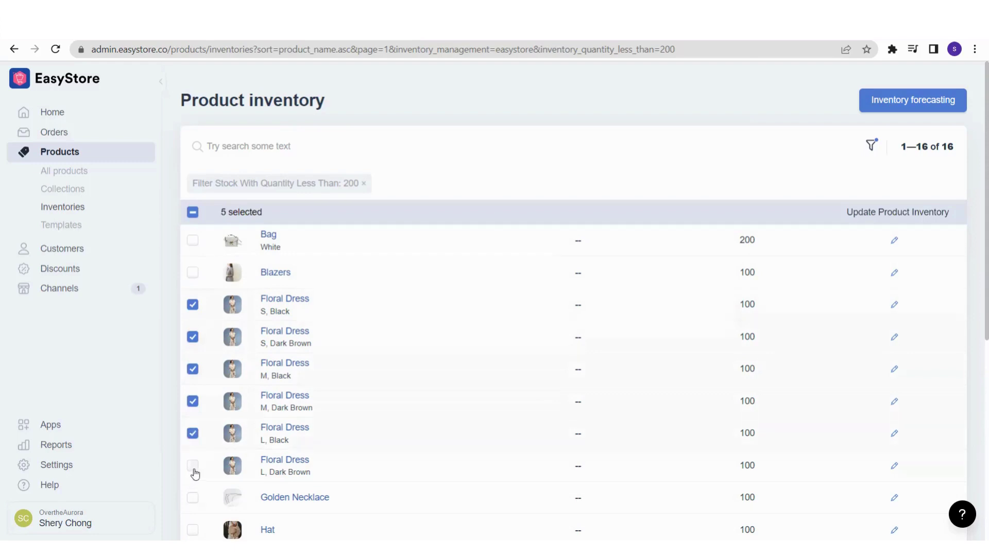
left_click(193, 466)
left_click(877, 215)
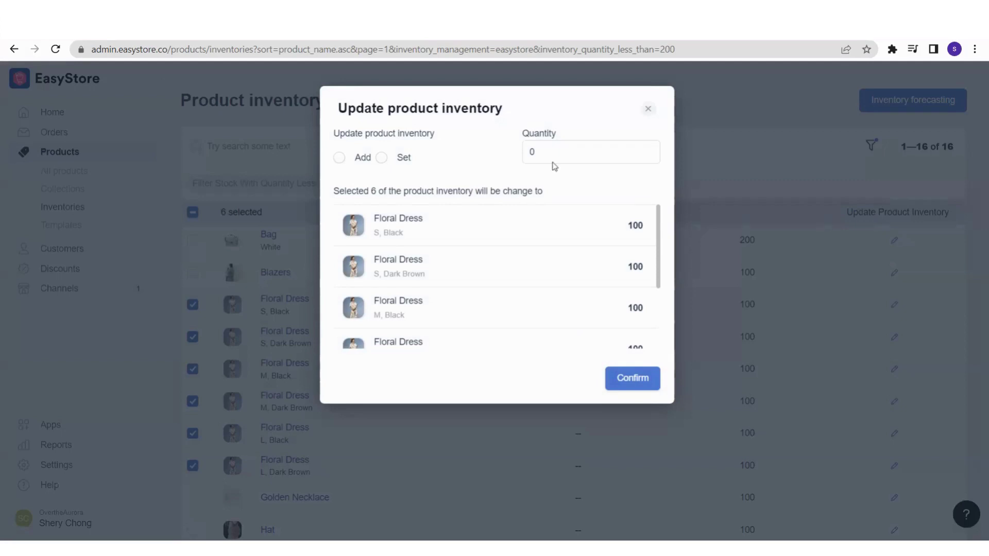
left_click_drag(333, 137, 449, 142)
left_click(452, 142)
left_click(339, 158)
left_click(542, 155)
scroll(517, 239, "down", 2)
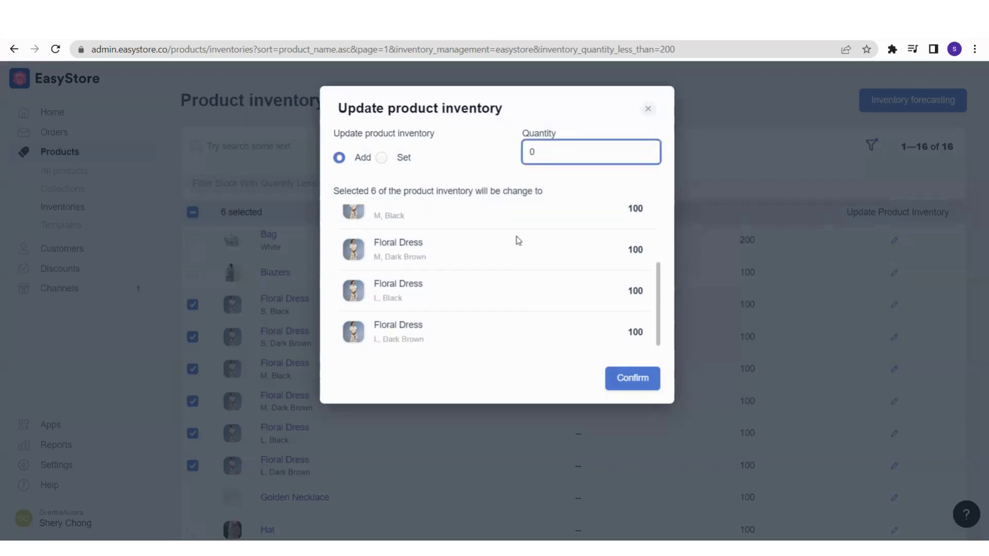
scroll(518, 240, "up", 2)
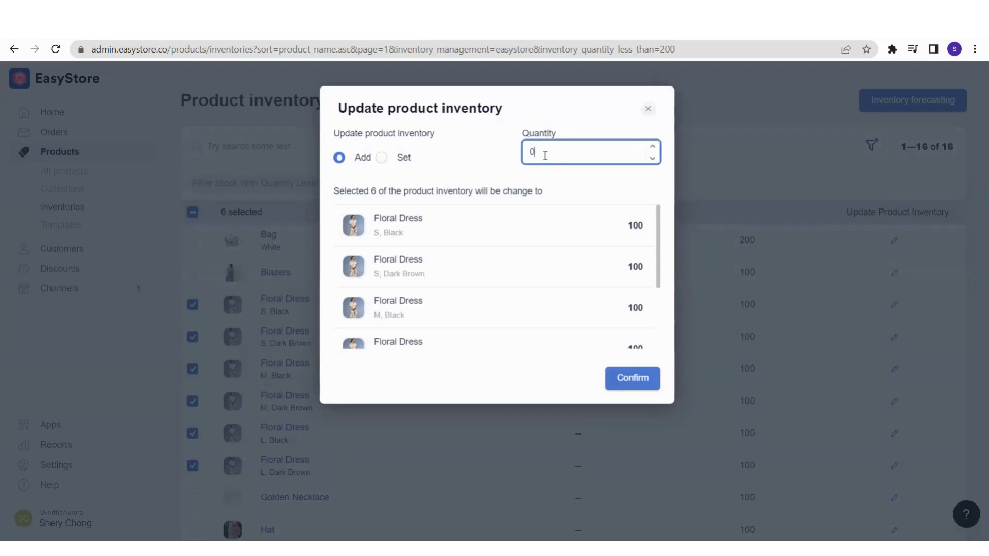
type("10")
left_click(624, 380)
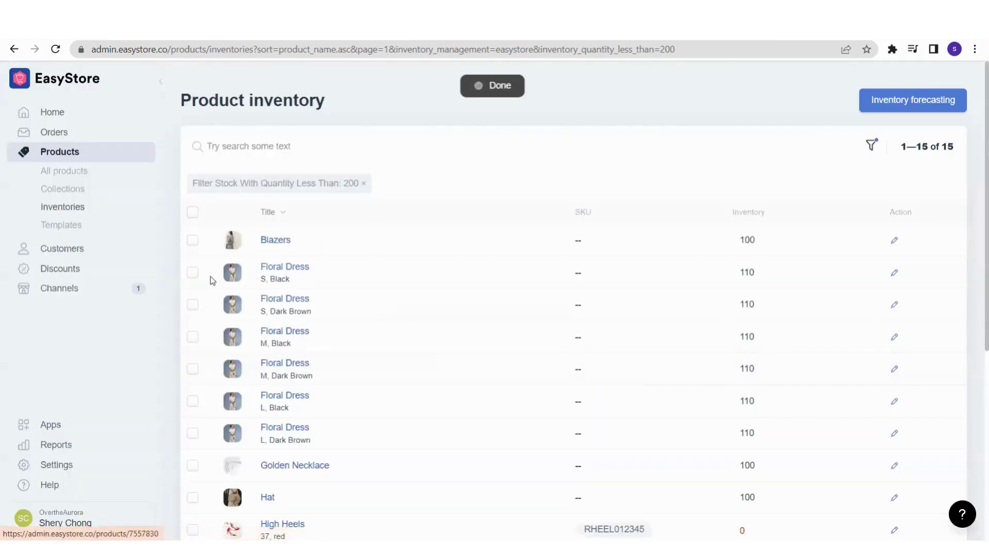
Set the inventory of all six Floral Dress variants to 500 in one bulk update.
left_click(193, 272)
left_click(193, 304)
left_click(192, 337)
left_click(193, 369)
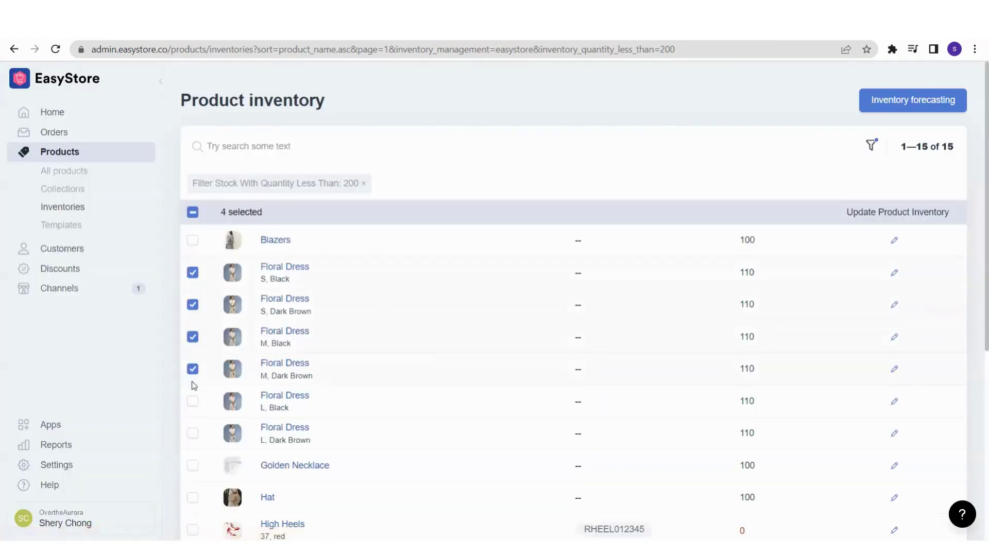
left_click(193, 404)
left_click(192, 433)
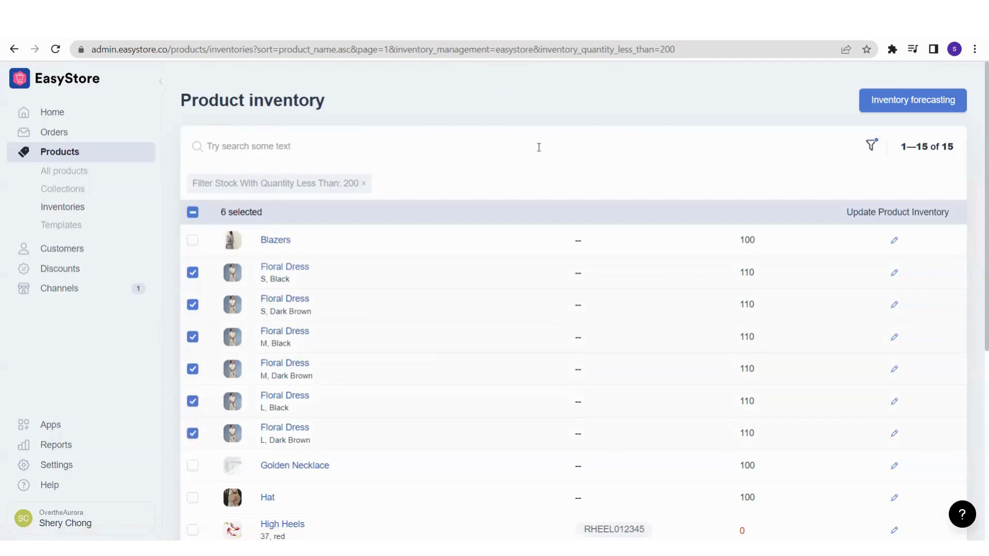
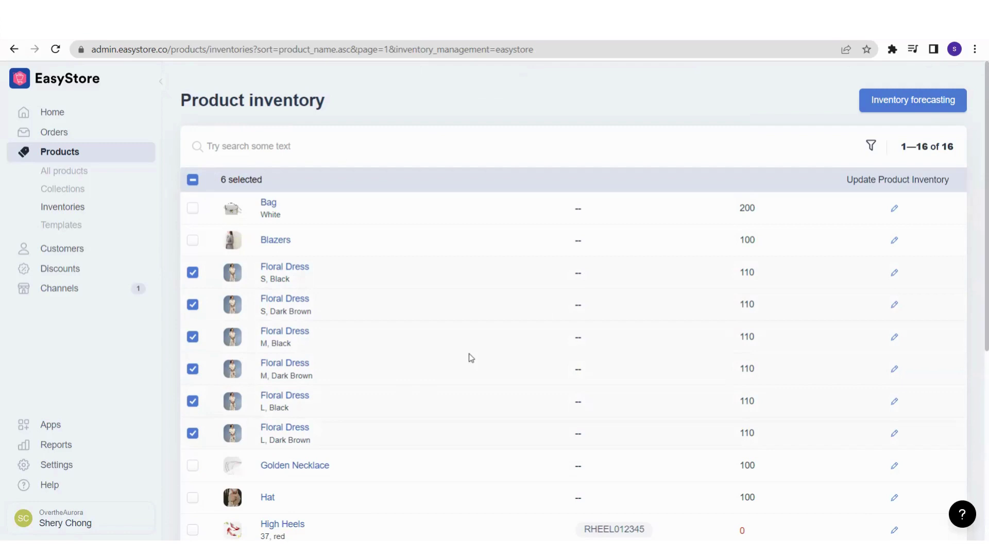
left_click(894, 189)
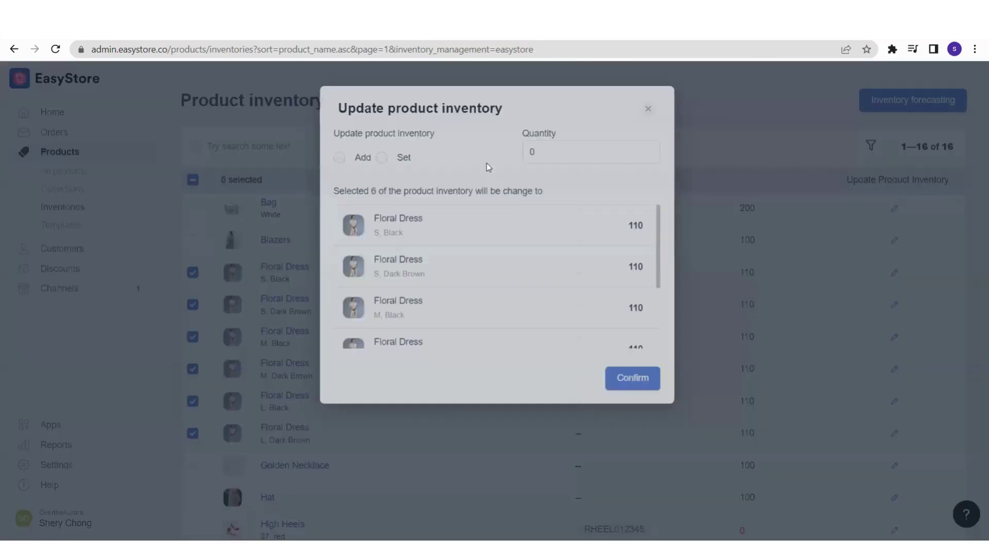
left_click(383, 161)
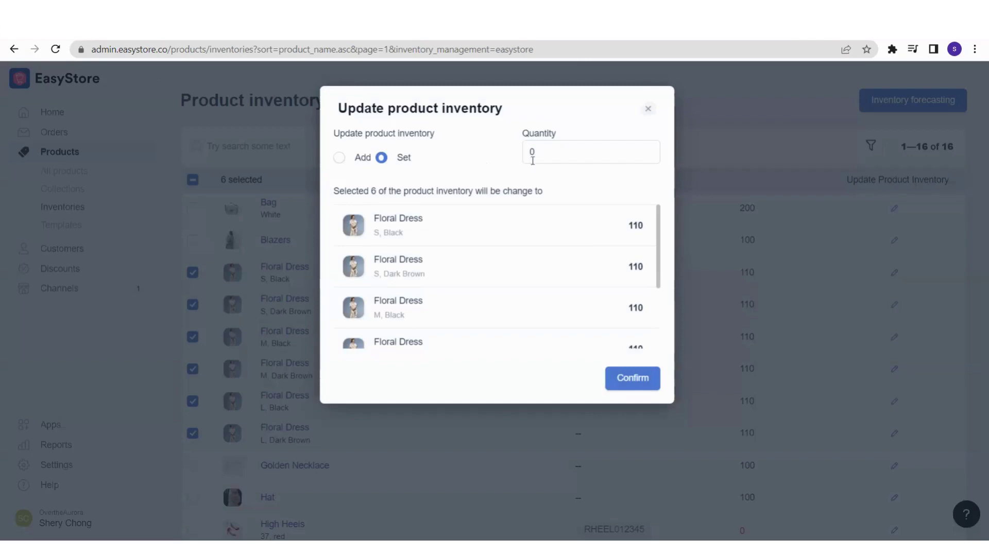
left_click(570, 157)
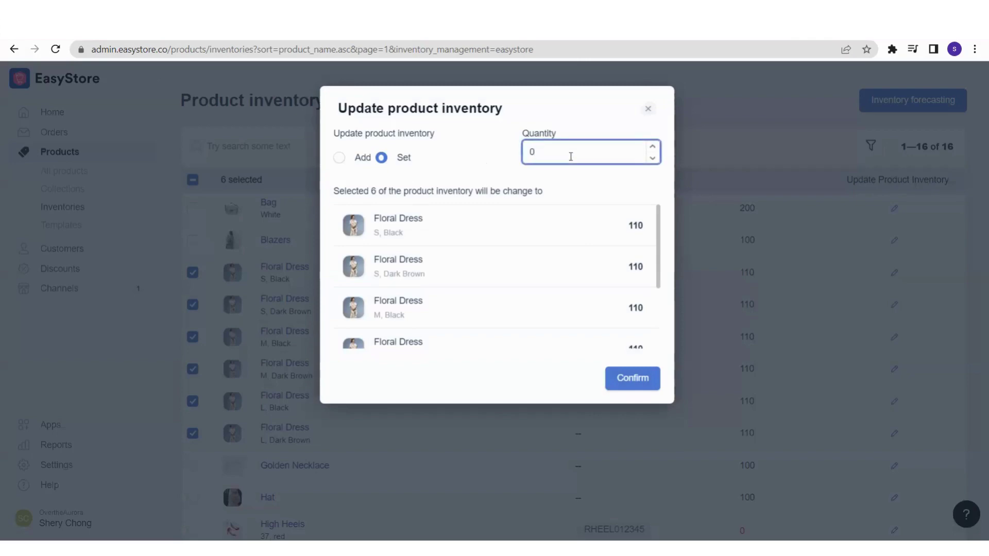
type("500")
left_click(627, 382)
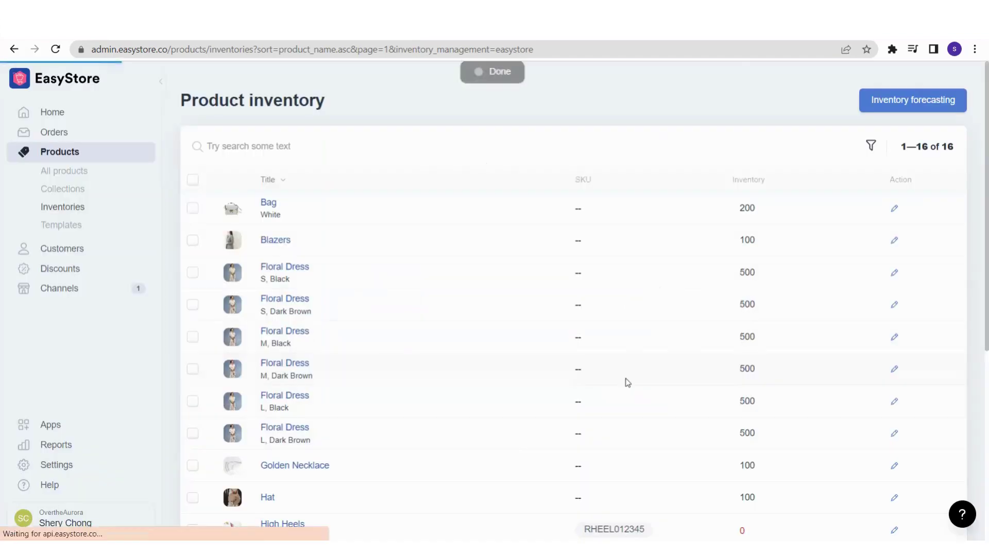
Set the inventory of all six Floral Dress variants to 300 in one bulk update.
left_click(193, 273)
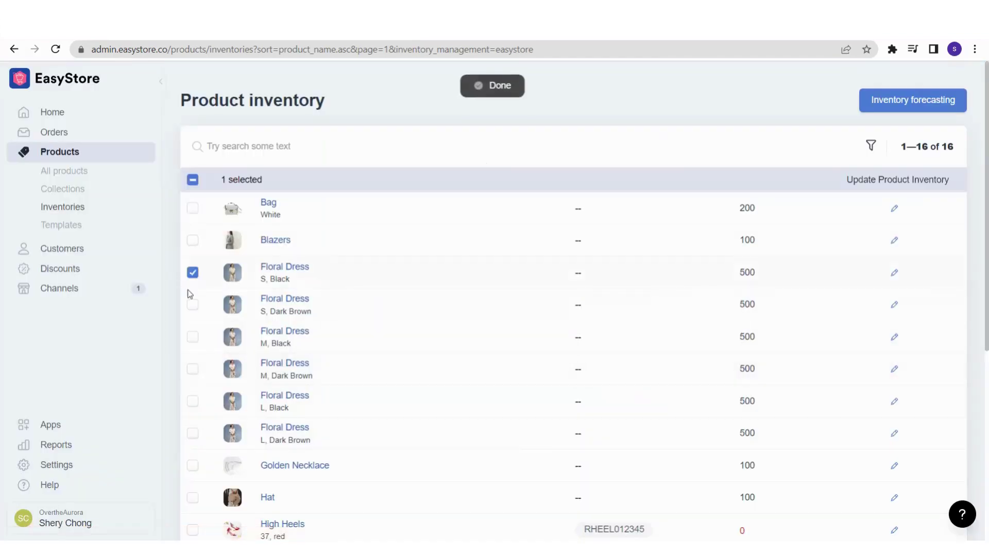
left_click(193, 305)
left_click(192, 337)
left_click(193, 369)
left_click(193, 402)
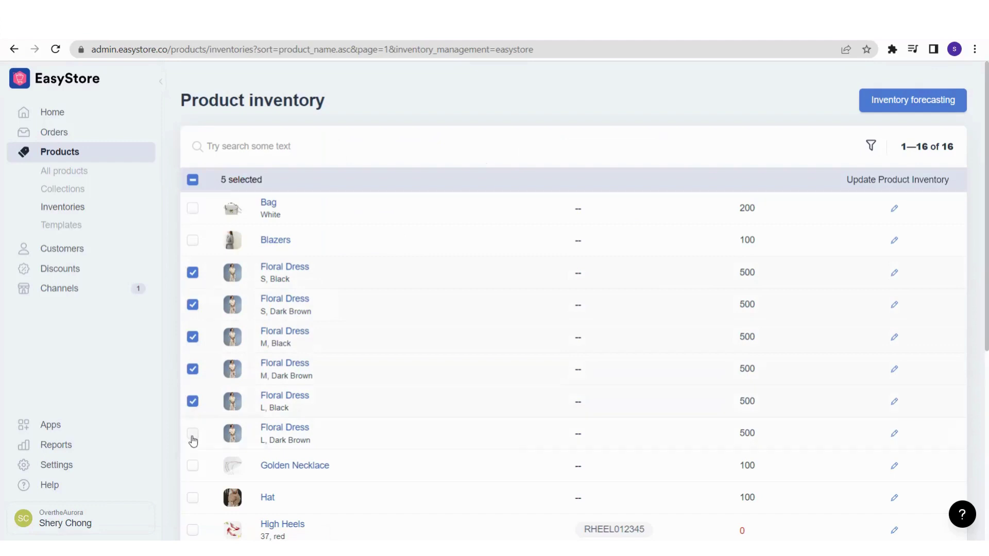
left_click(192, 434)
left_click(880, 189)
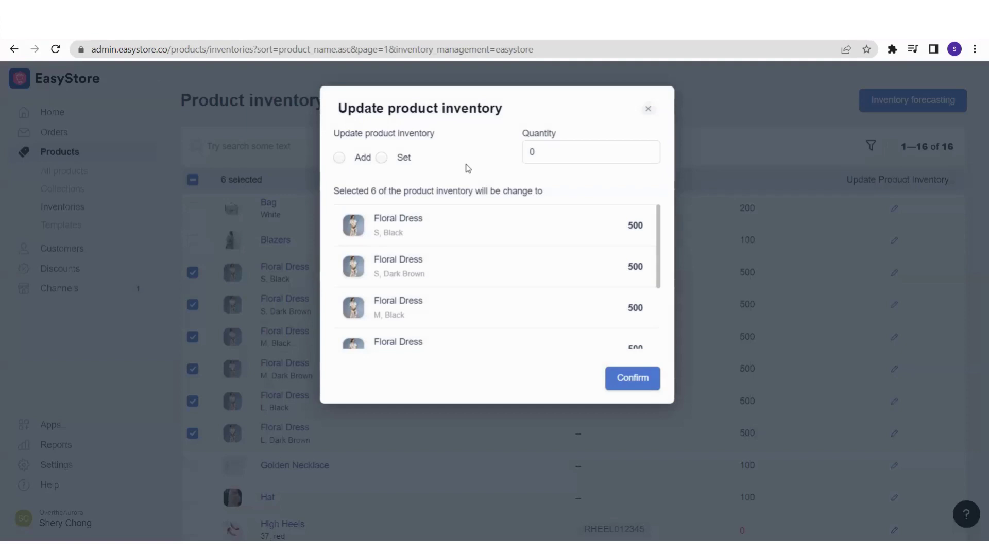
left_click(381, 158)
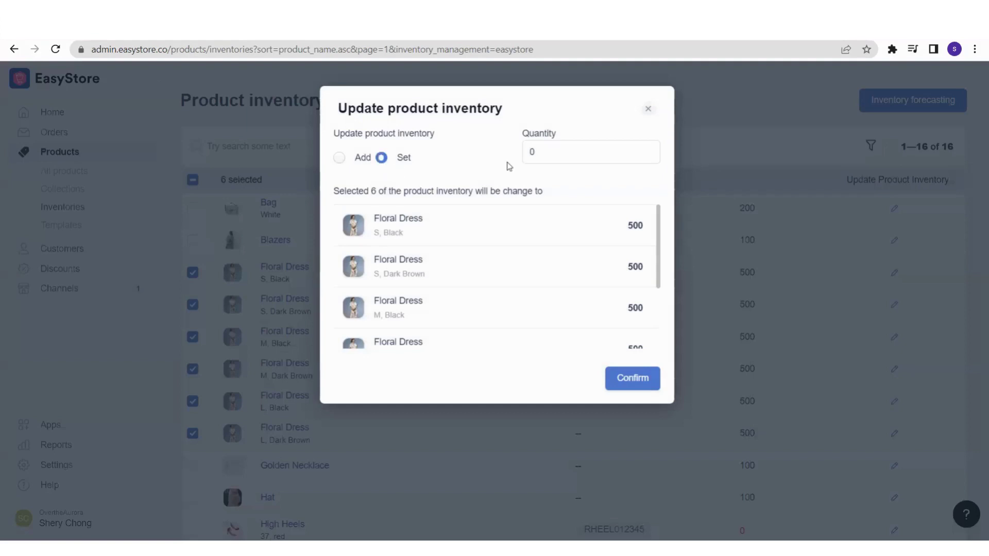
left_click(541, 153)
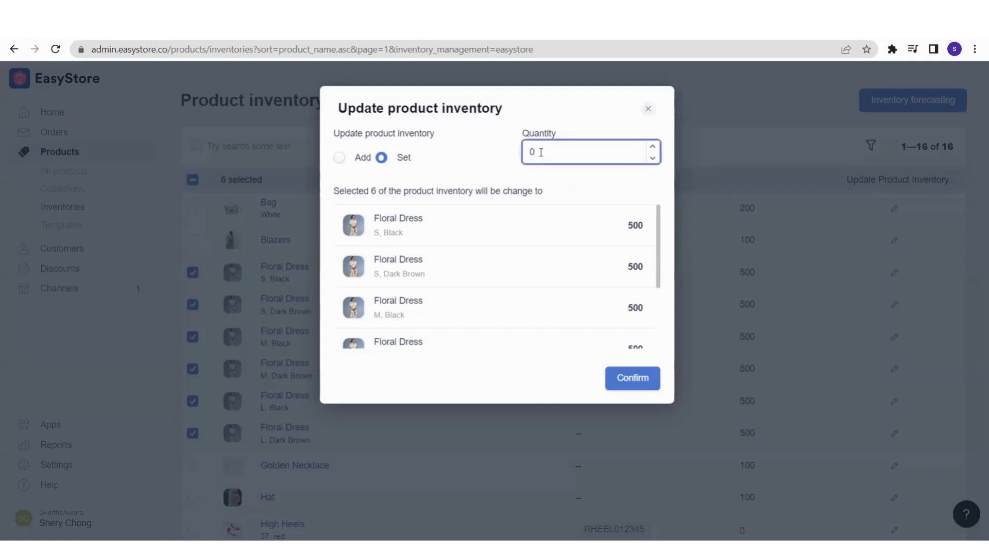
type("300")
left_click(622, 385)
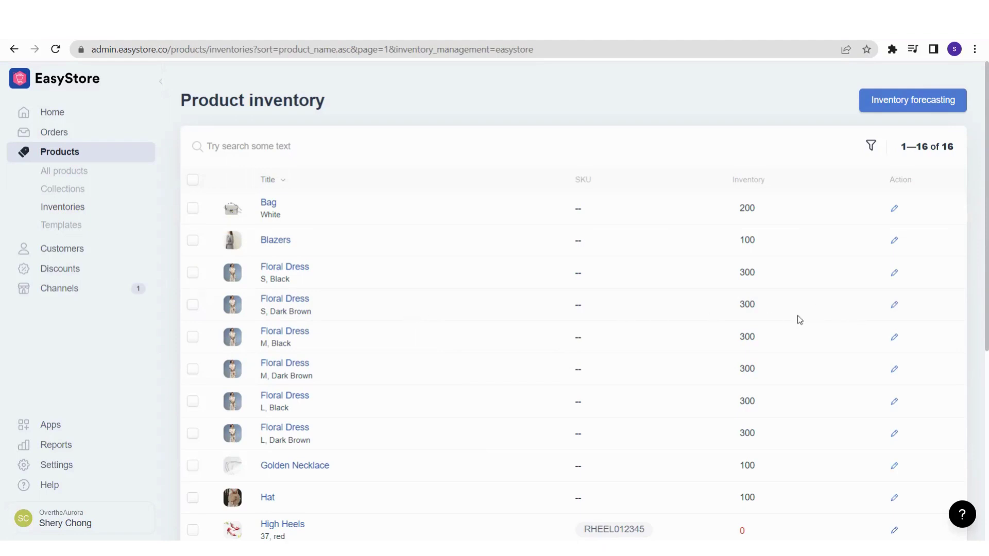
left_click(192, 307)
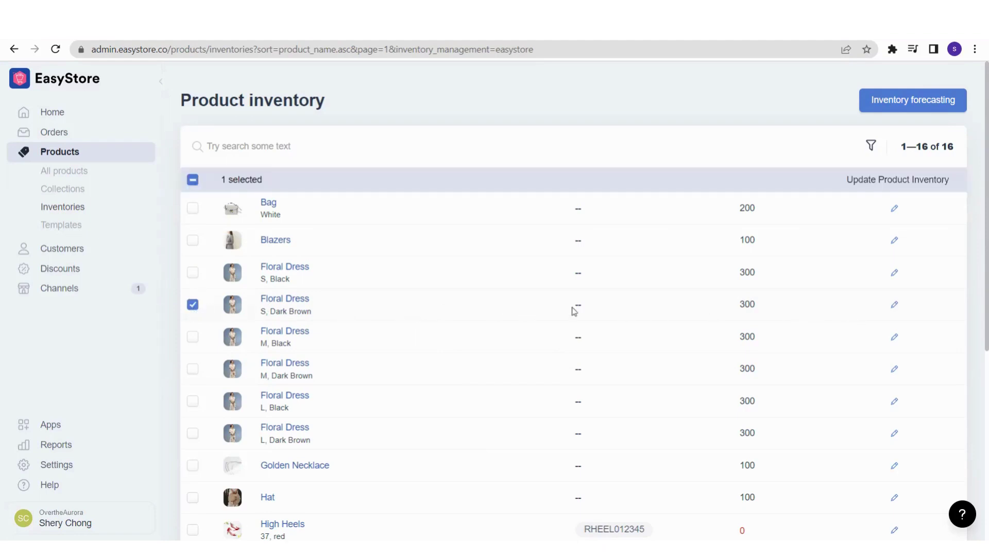
left_click(894, 305)
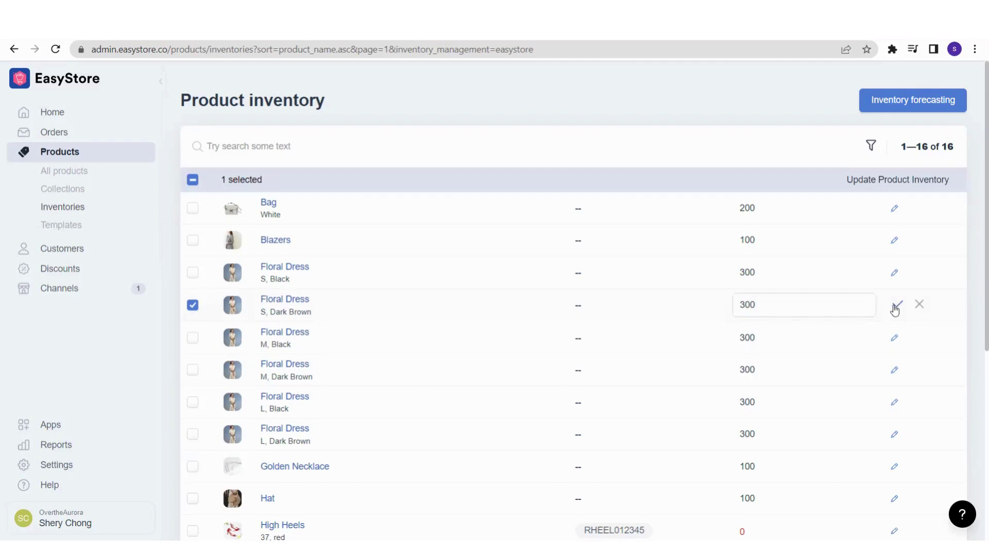
left_click(802, 311)
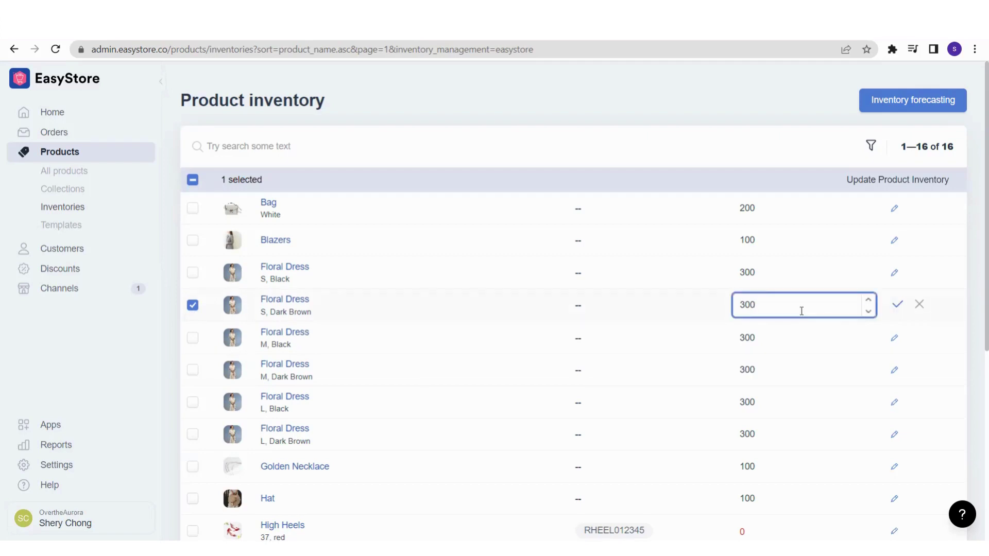
left_click(921, 307)
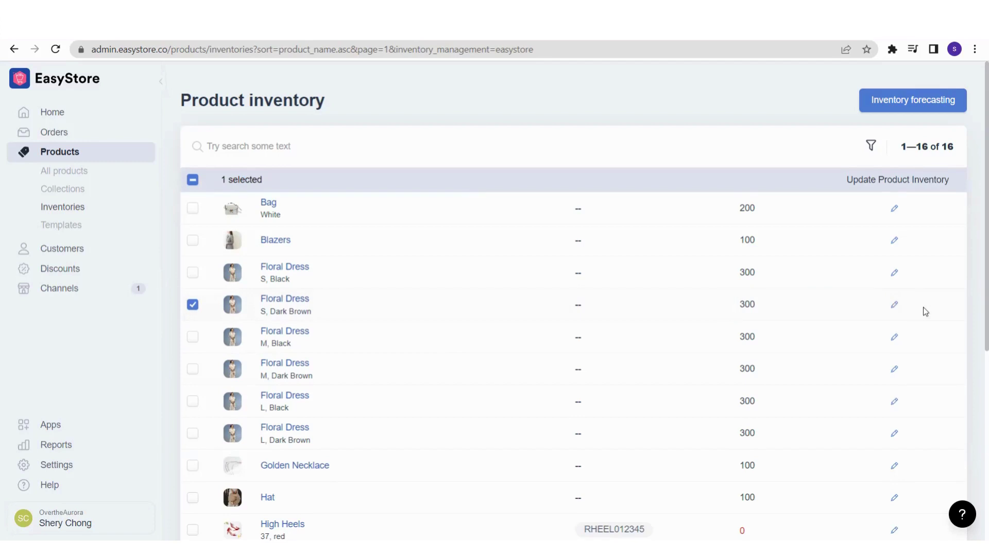
left_click(193, 307)
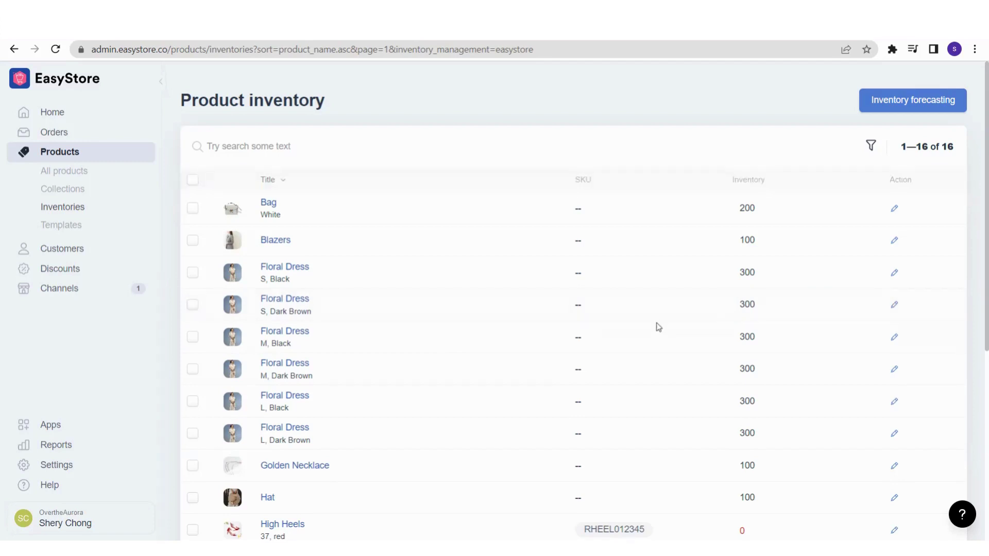
scroll(658, 326, "down", 4)
scroll(658, 327, "up", 4)
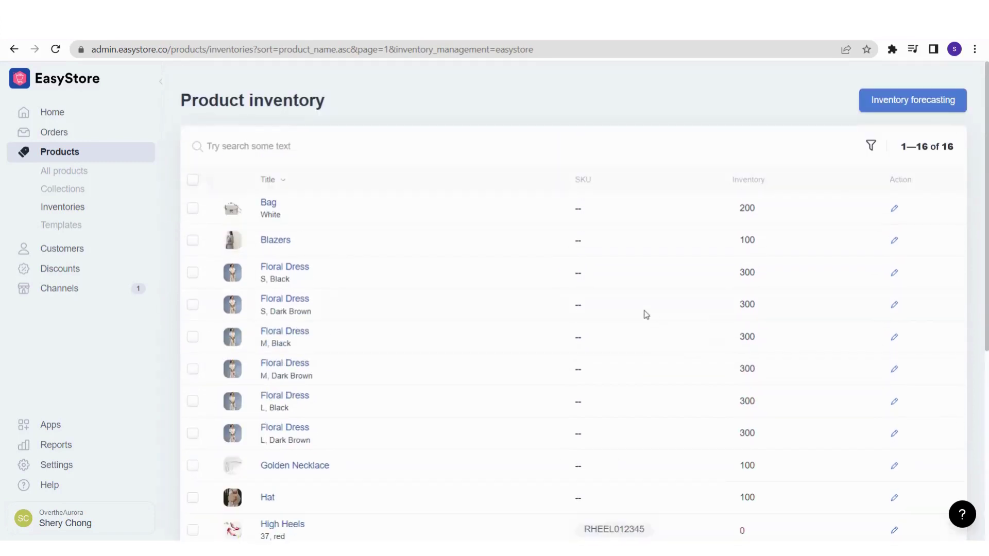